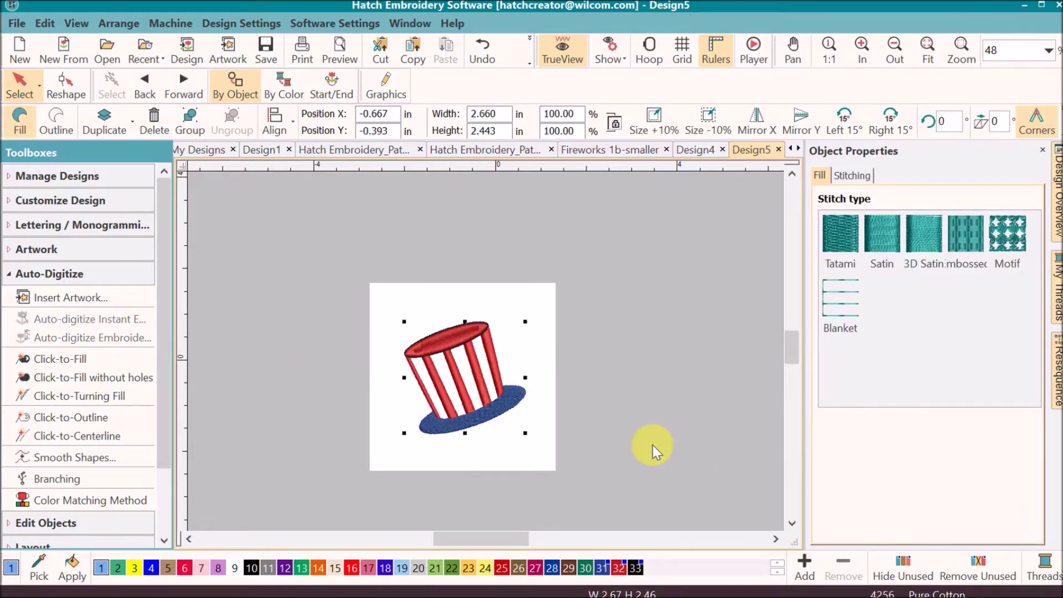
Delete the black outline object around the top of the hat.
key(z)
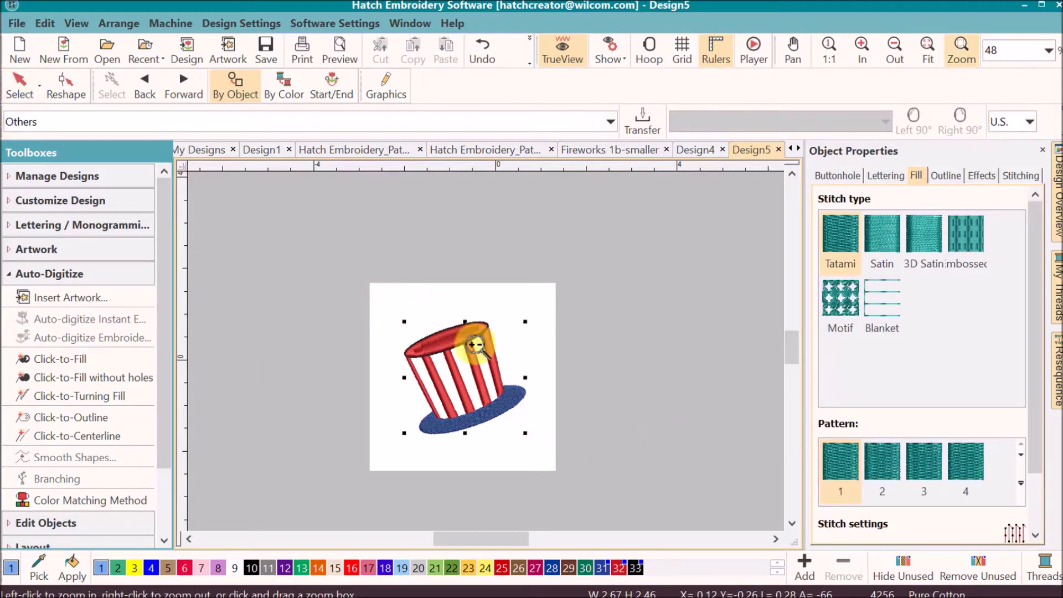
drag(381, 303, 575, 465)
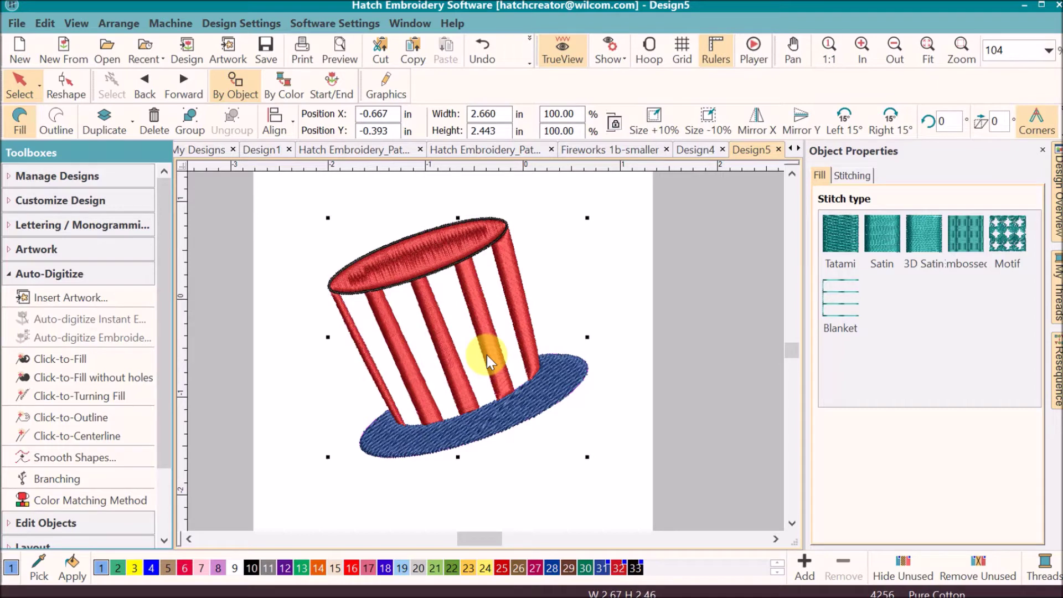
key(Delete)
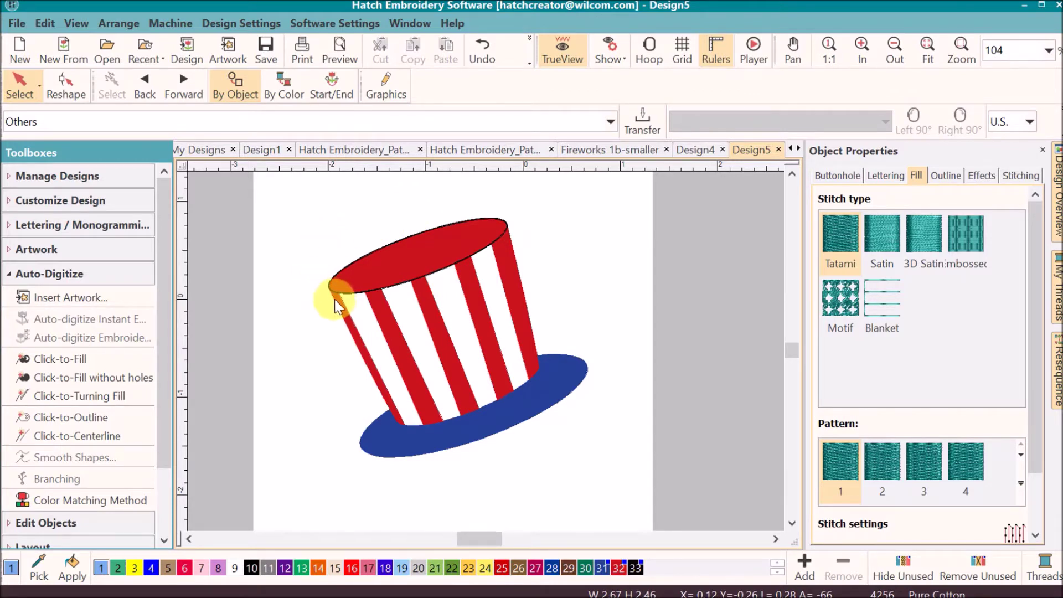
click(528, 308)
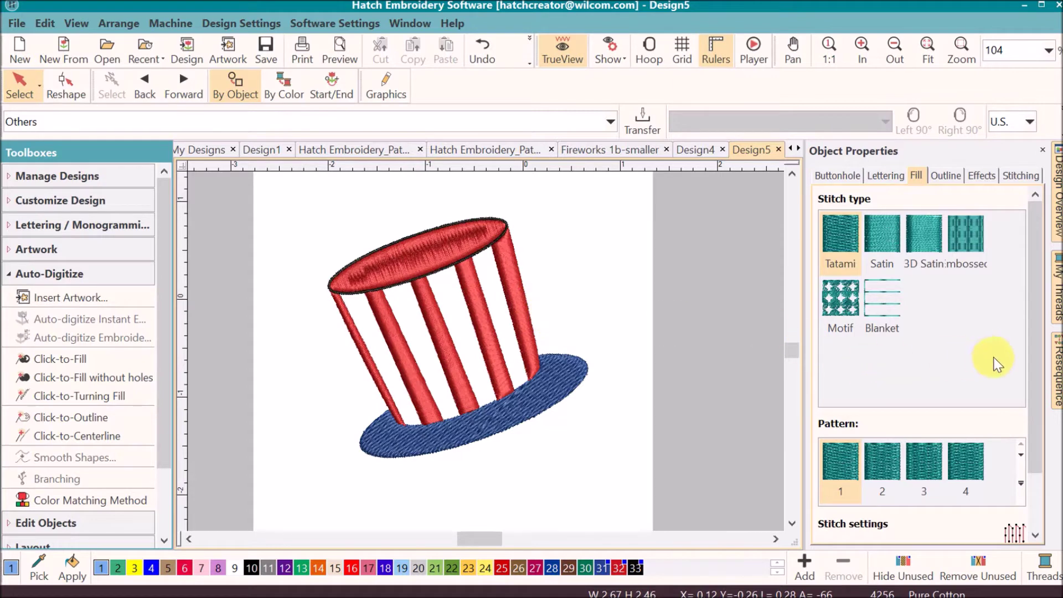
click(1057, 369)
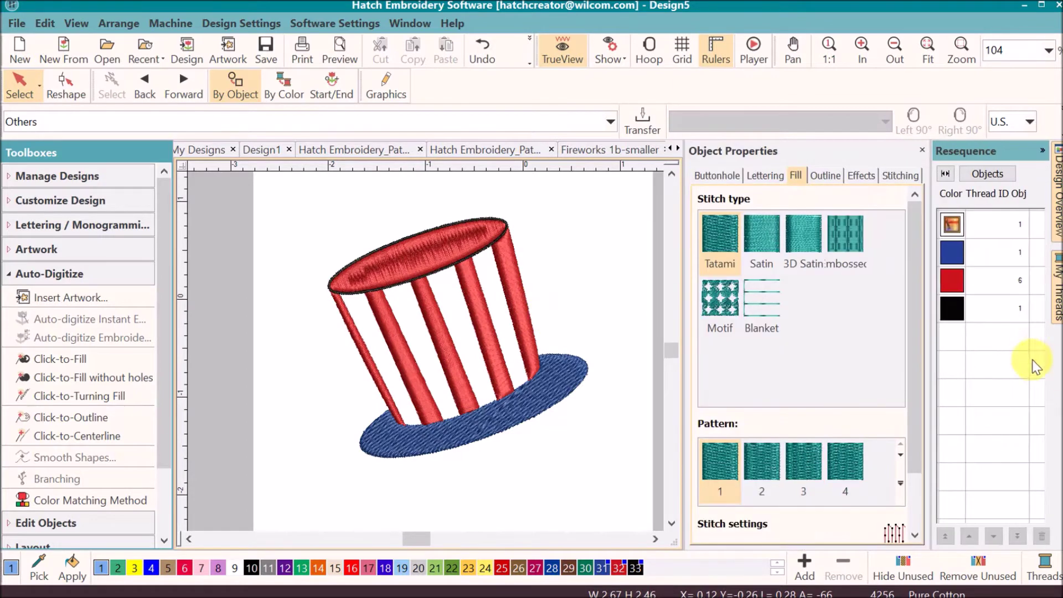
click(954, 307)
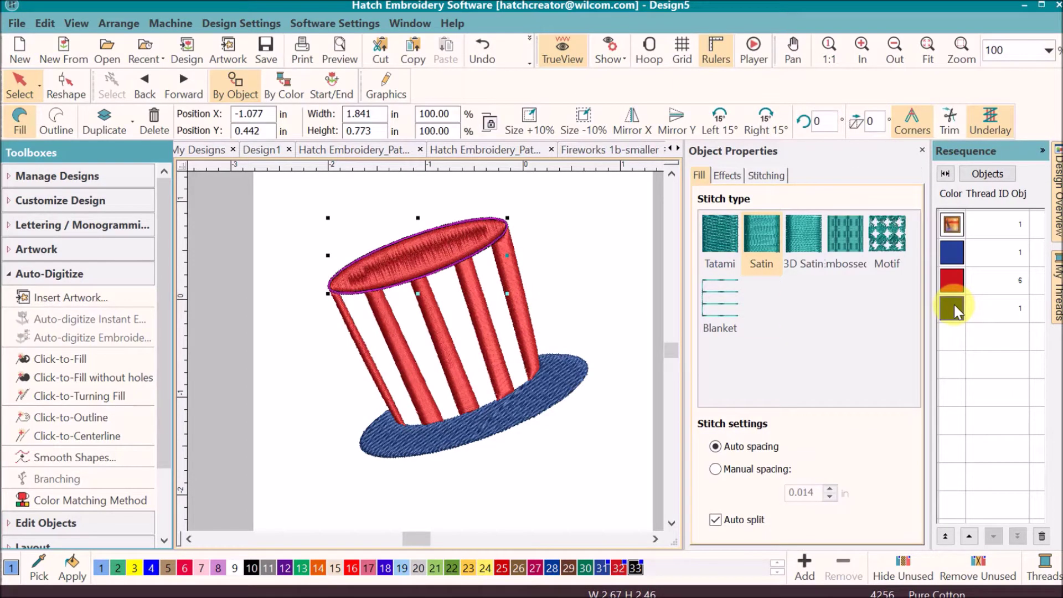
key(Delete)
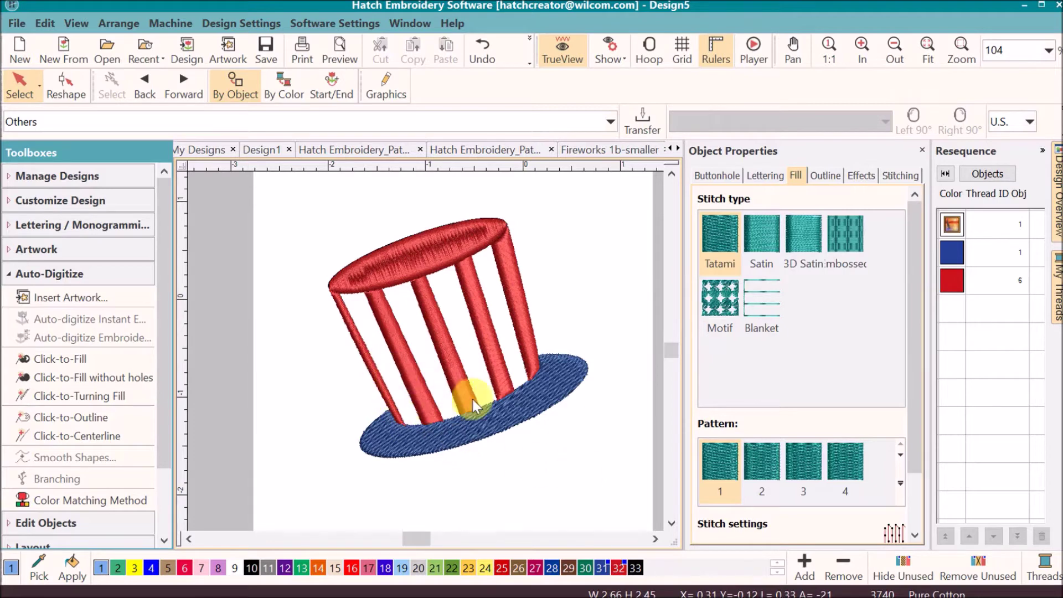
Prepare the hat artwork for Click-to-Fill digitizing by reducing its colors to 4.
key(d)
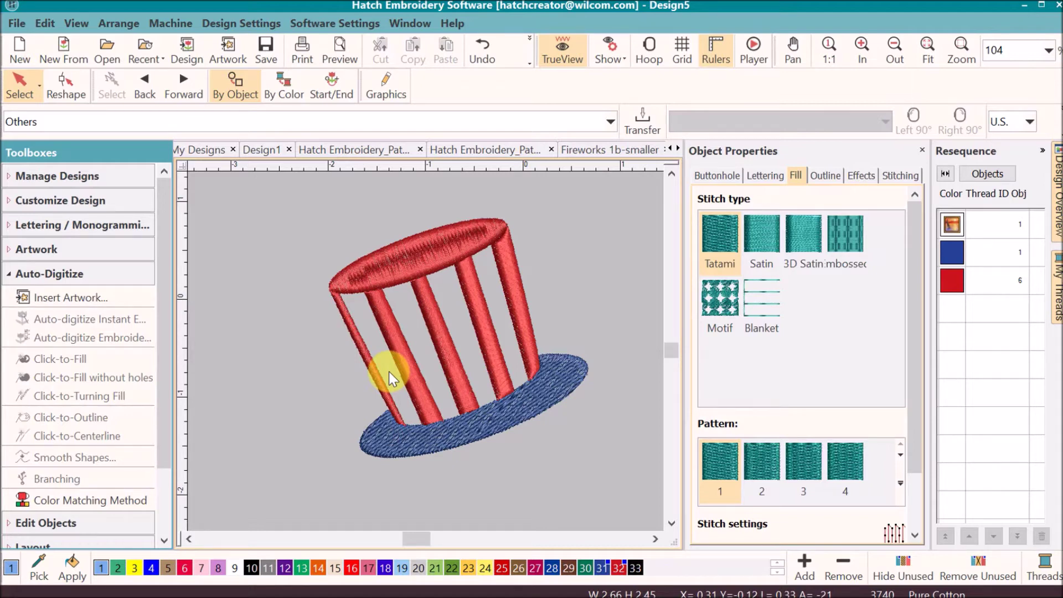
key(d)
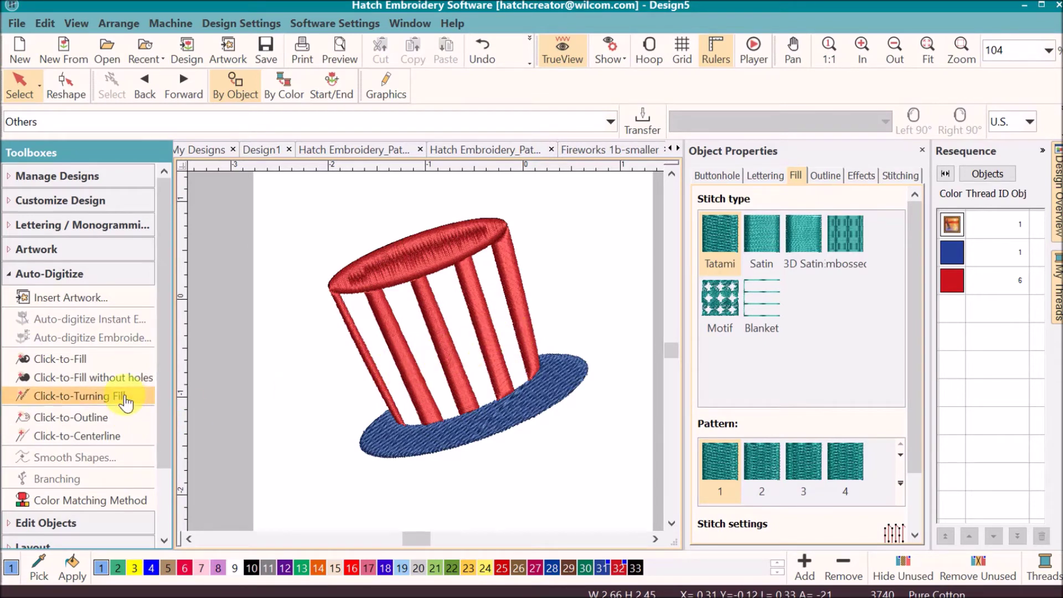
drag(170, 334, 168, 360)
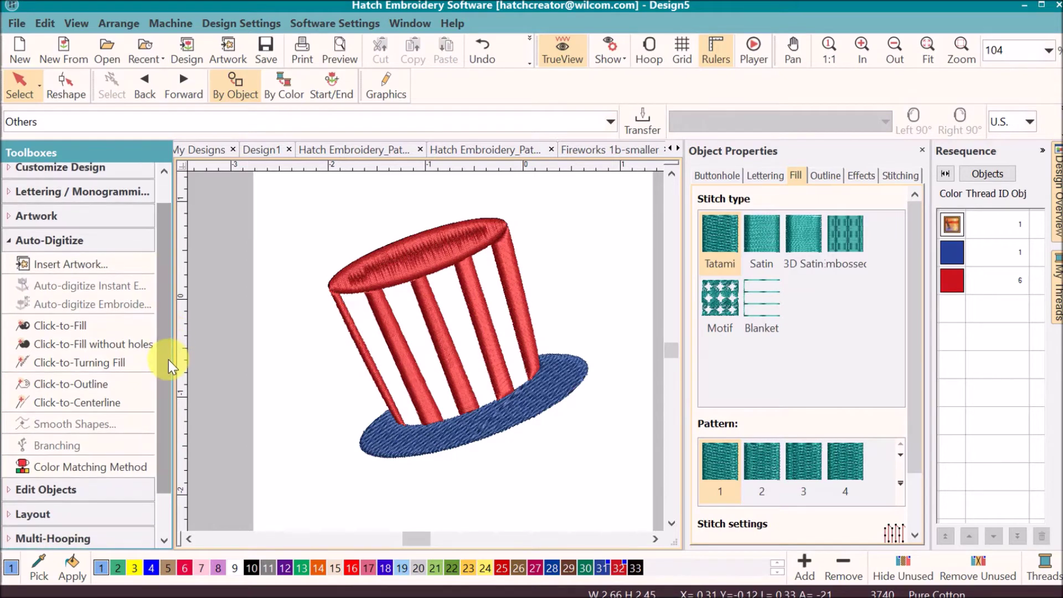
click(55, 332)
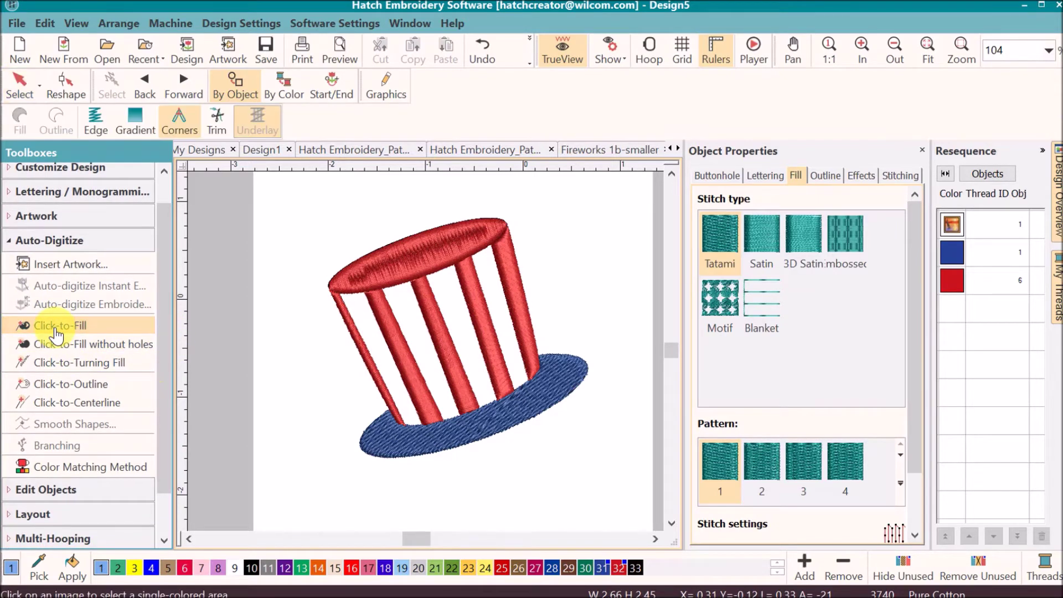
click(380, 341)
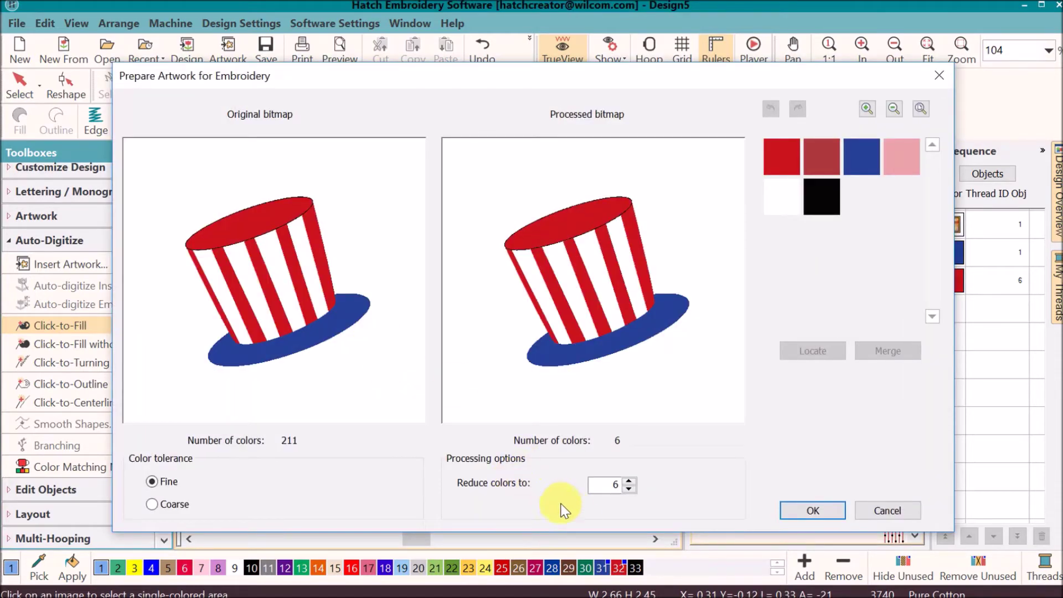
drag(601, 484, 631, 486)
text(3)
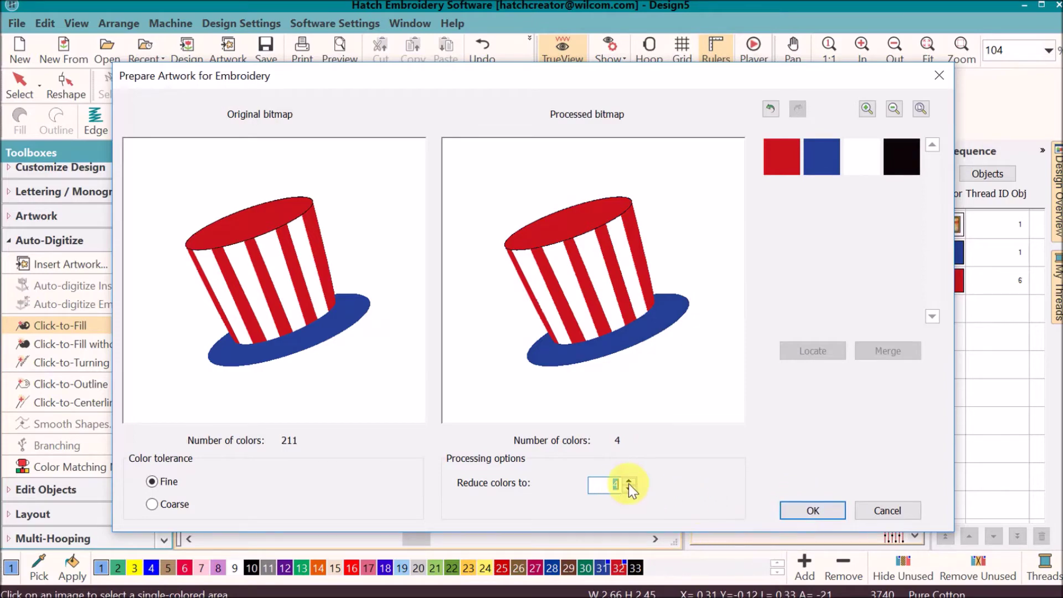
click(802, 505)
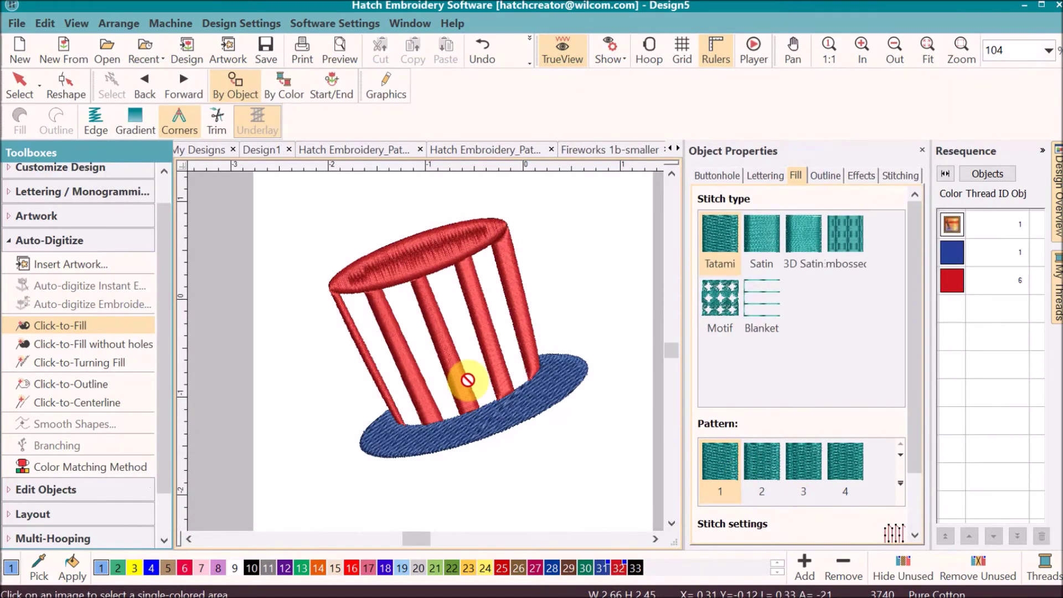
Fill the four white stripes of the hat with Tatami stitching using Click-to-Fill.
click(466, 429)
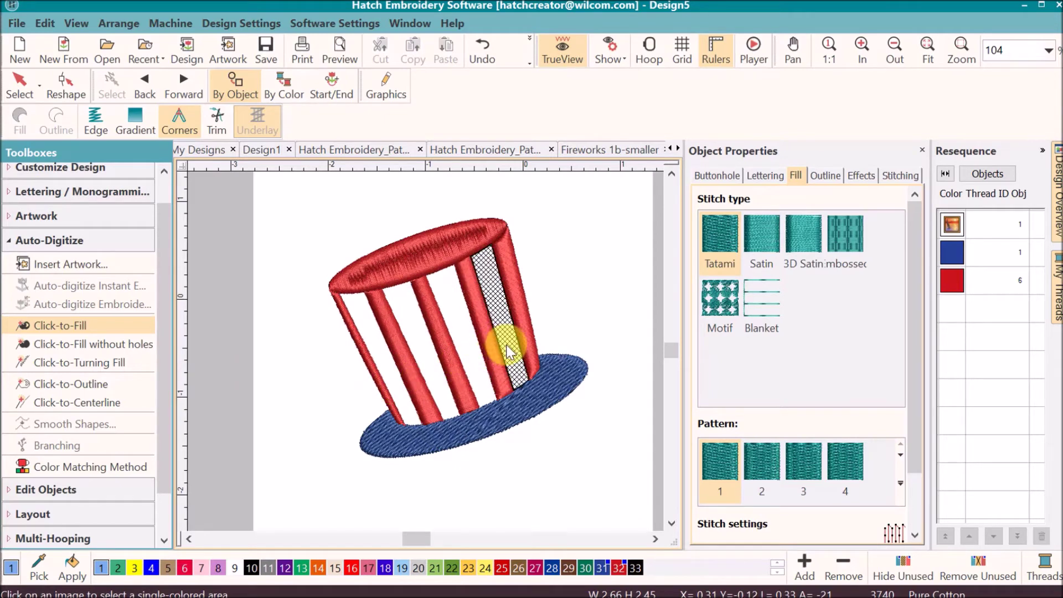
click(383, 360)
click(424, 350)
click(464, 346)
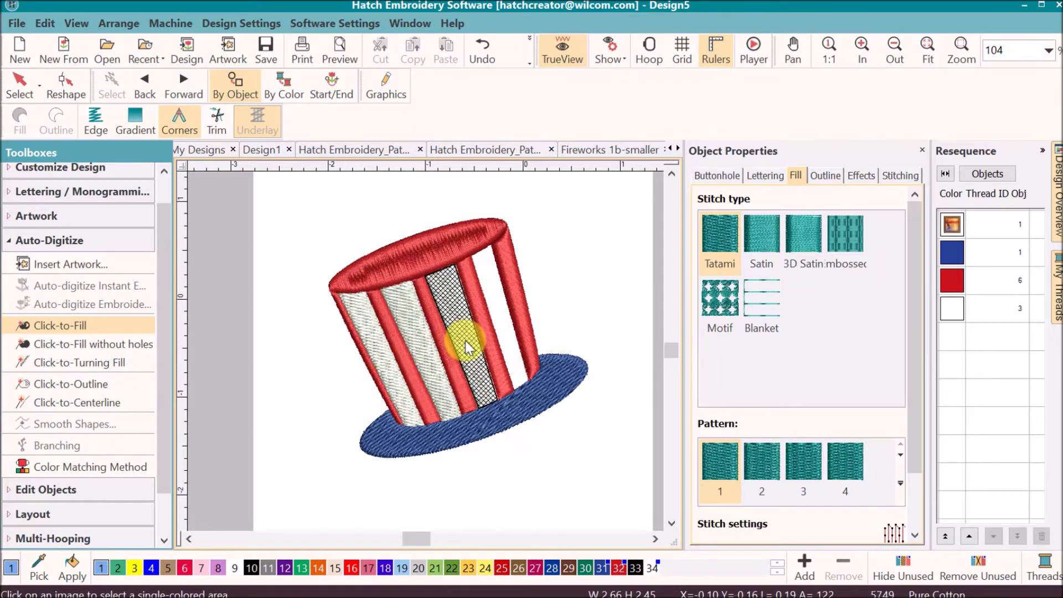
click(510, 346)
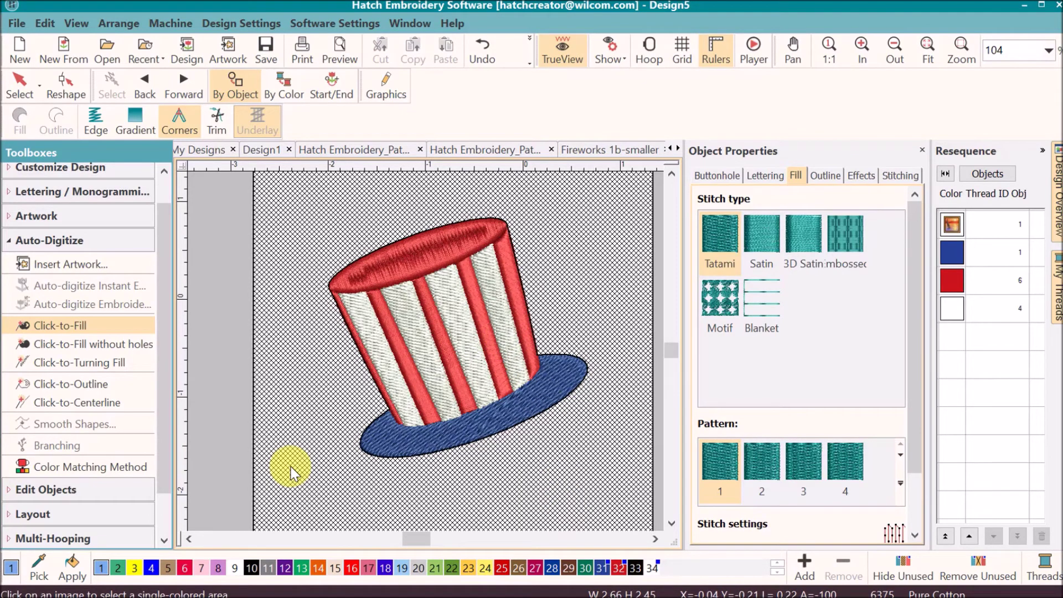
key(Escape)
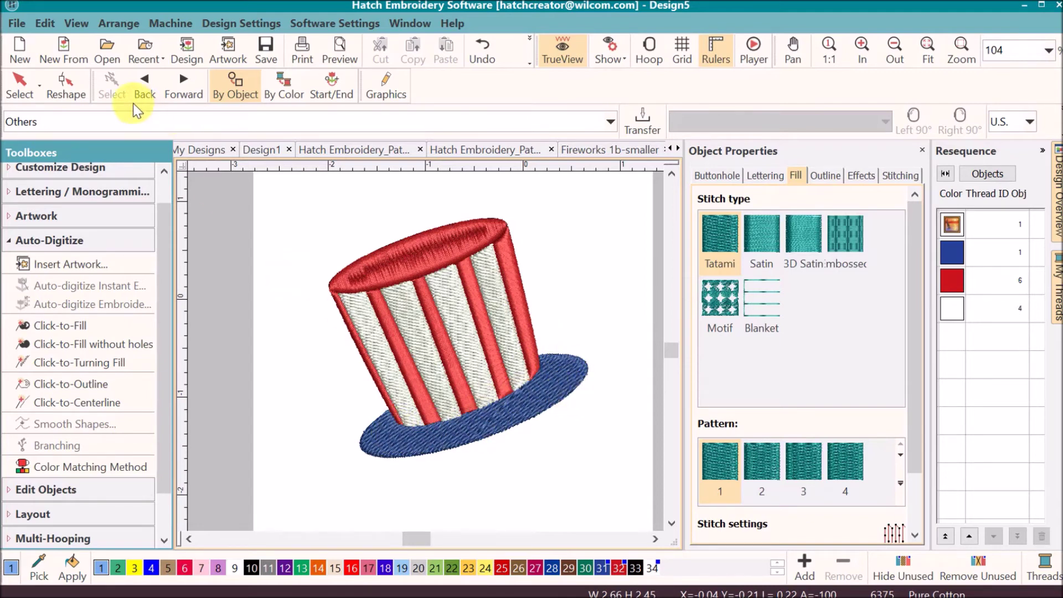
Change the stitch type of the blue hat brim to Satin.
click(20, 87)
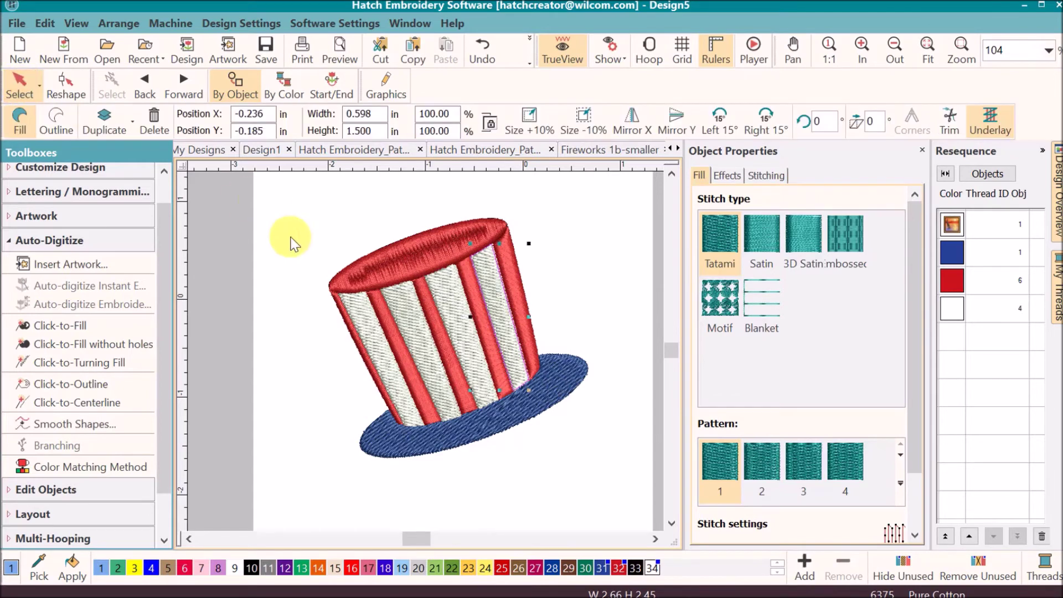
click(566, 387)
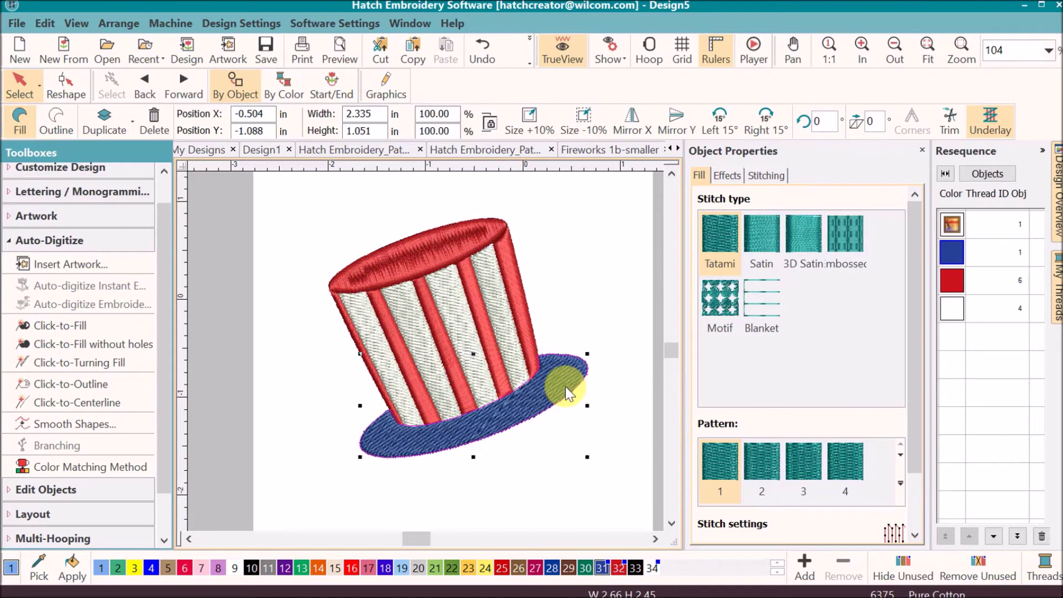
click(759, 248)
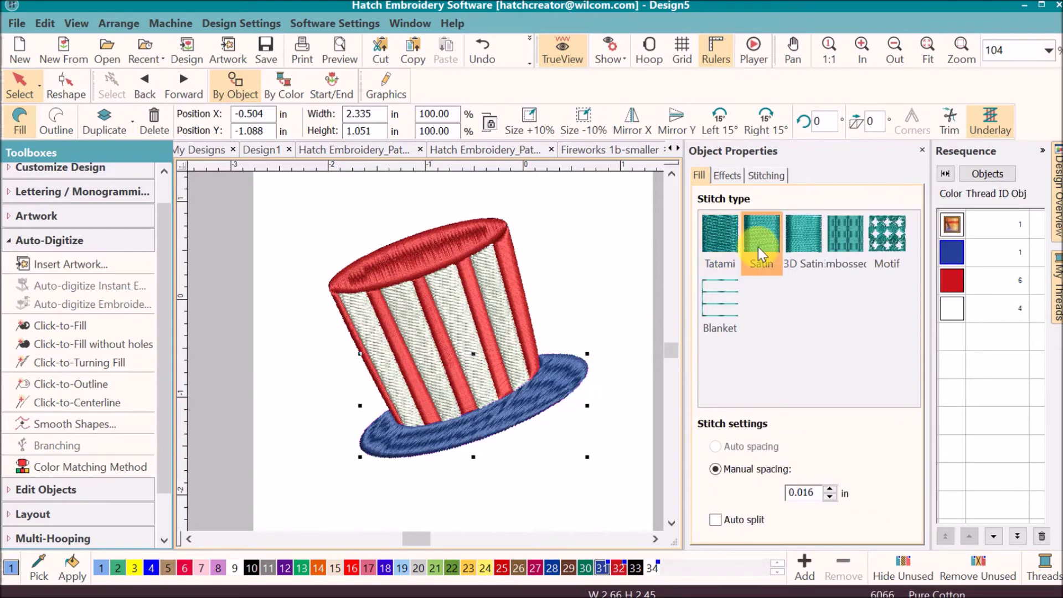
Add three stitch angles across the blue brim, at its left end, middle and right end, and apply them.
click(371, 418)
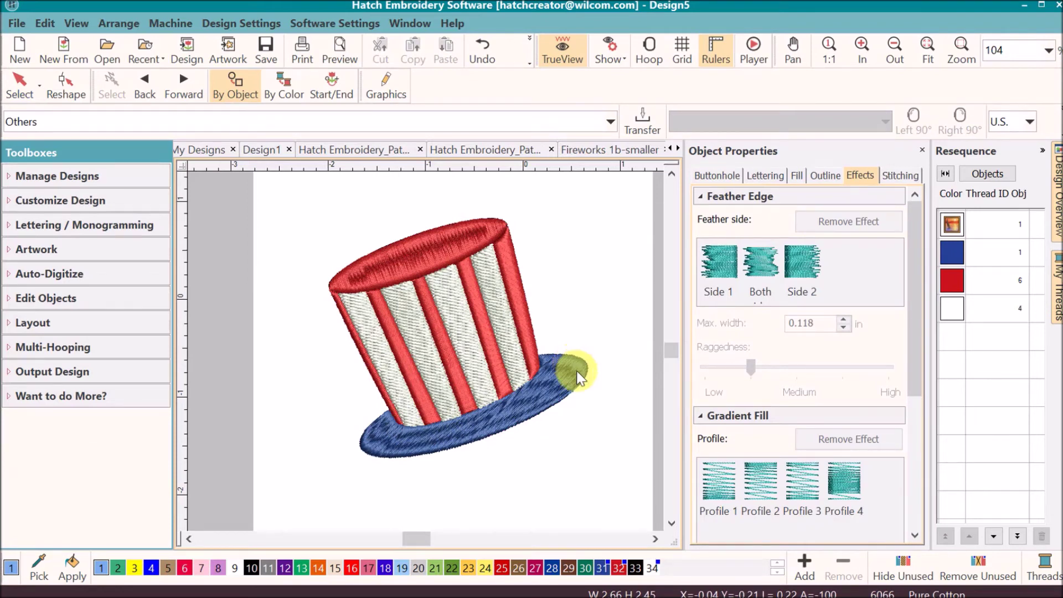
click(563, 375)
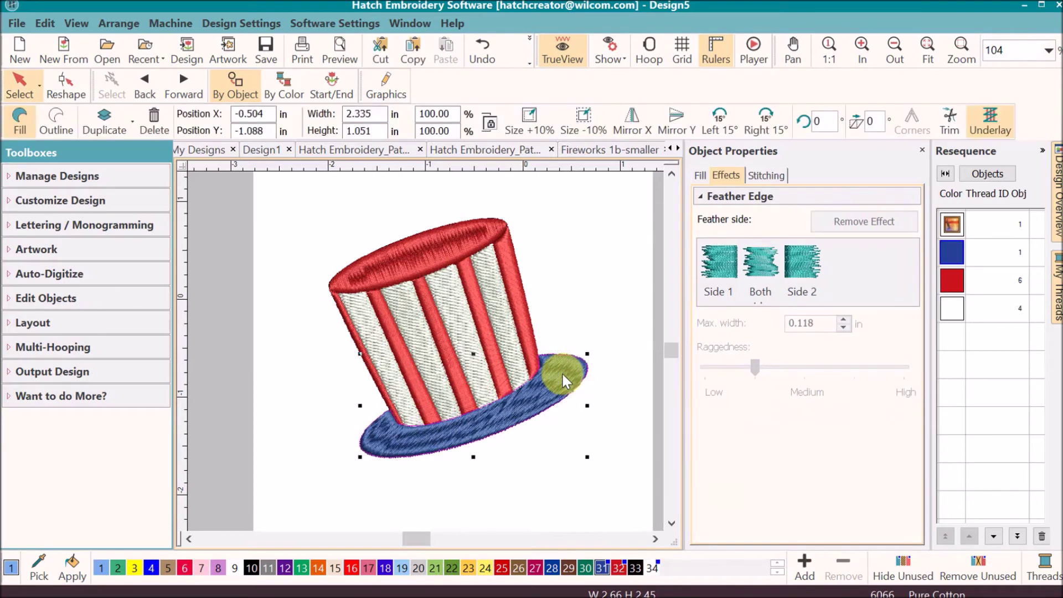
click(42, 299)
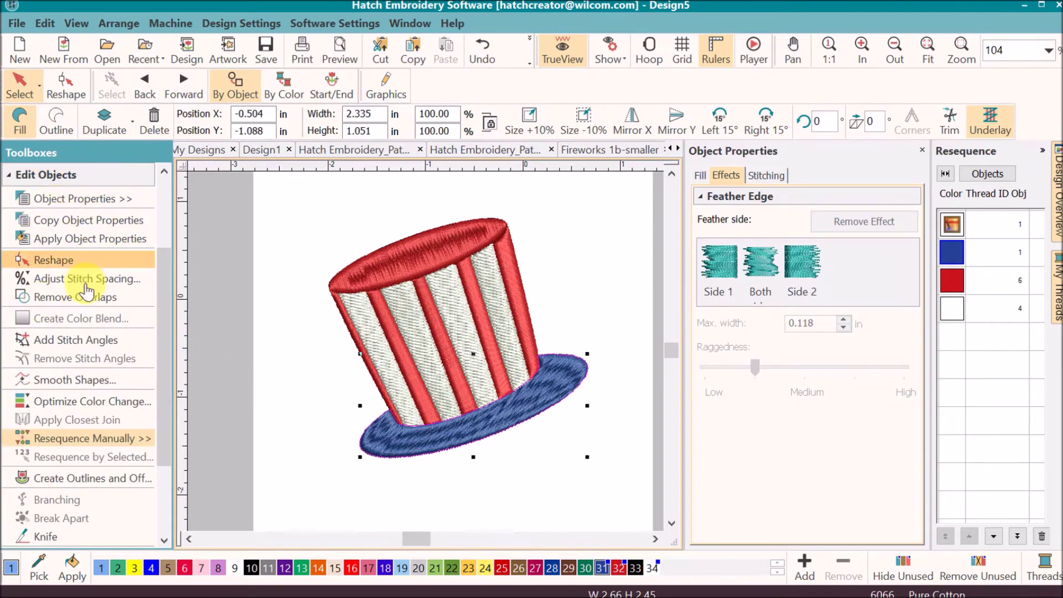
click(74, 341)
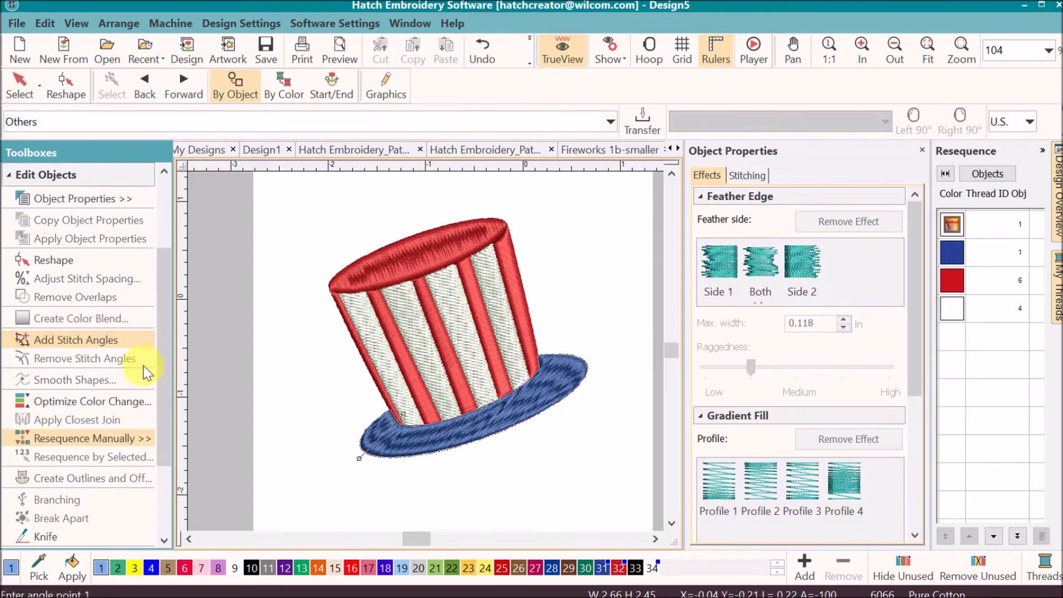
click(401, 413)
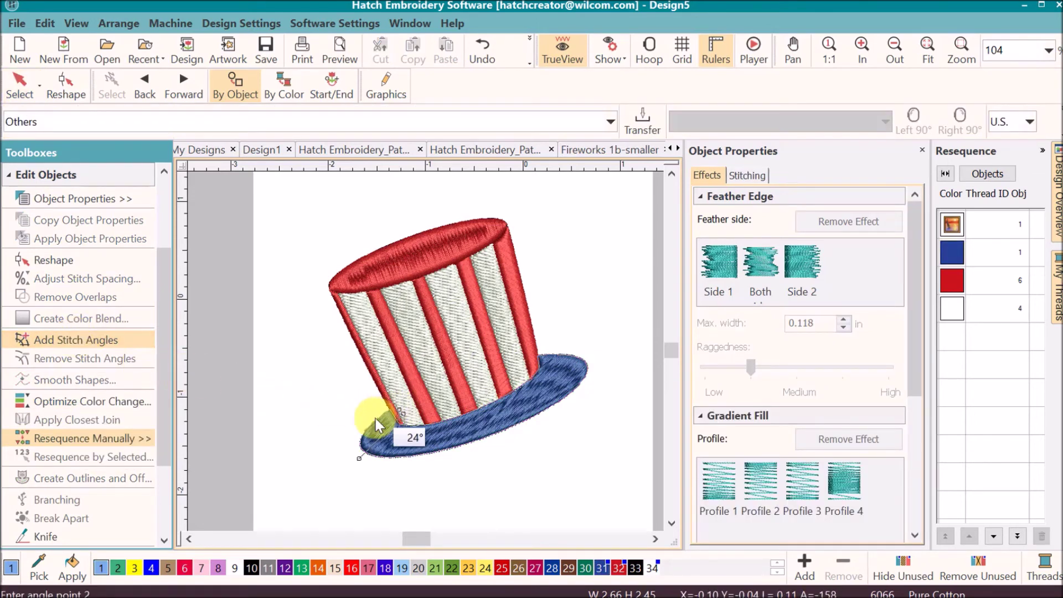
click(355, 453)
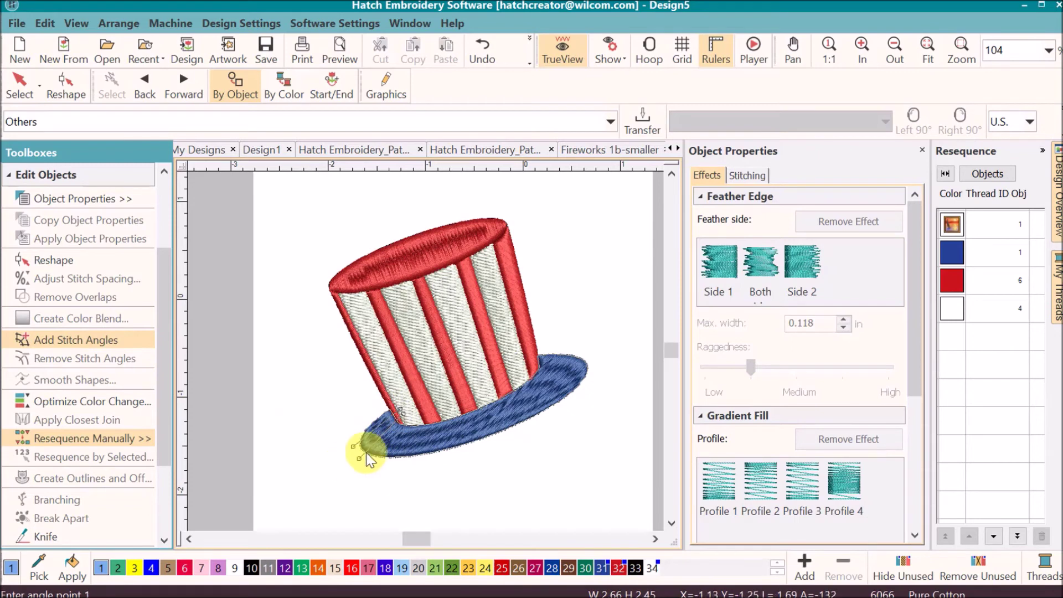
click(471, 401)
click(493, 444)
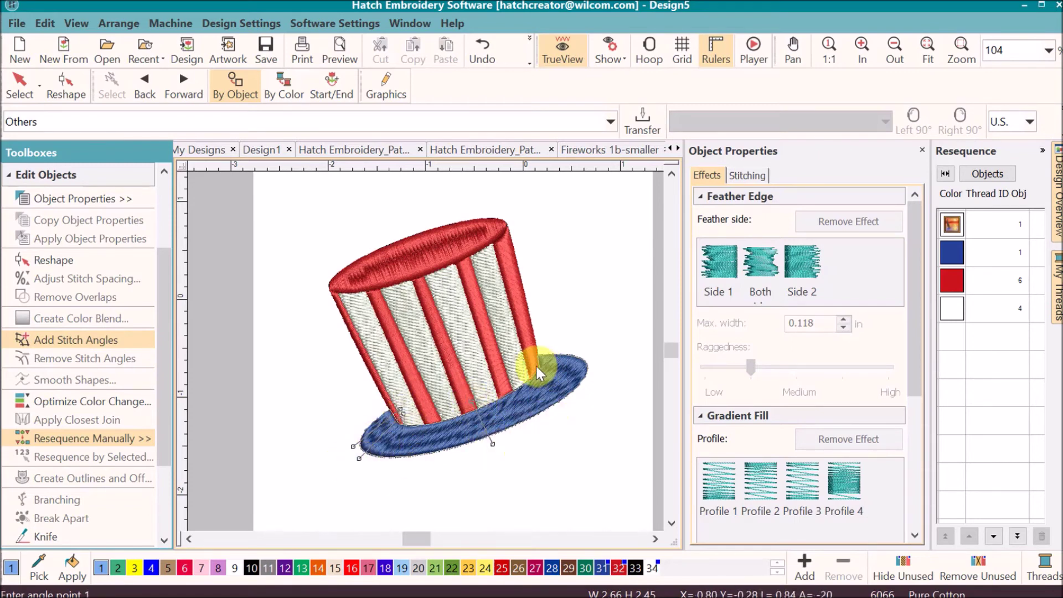
click(596, 372)
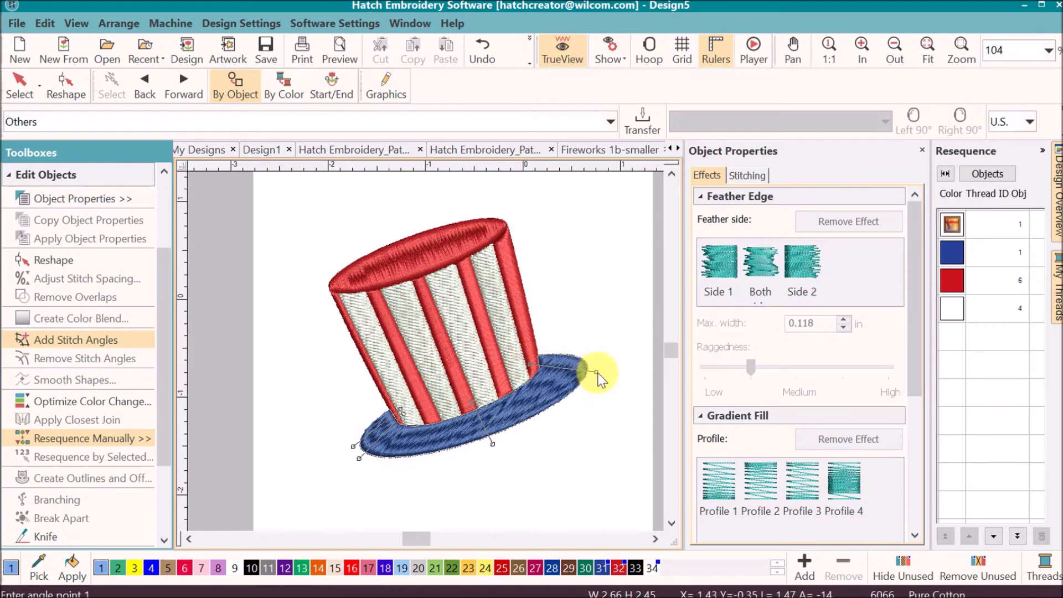
key(h)
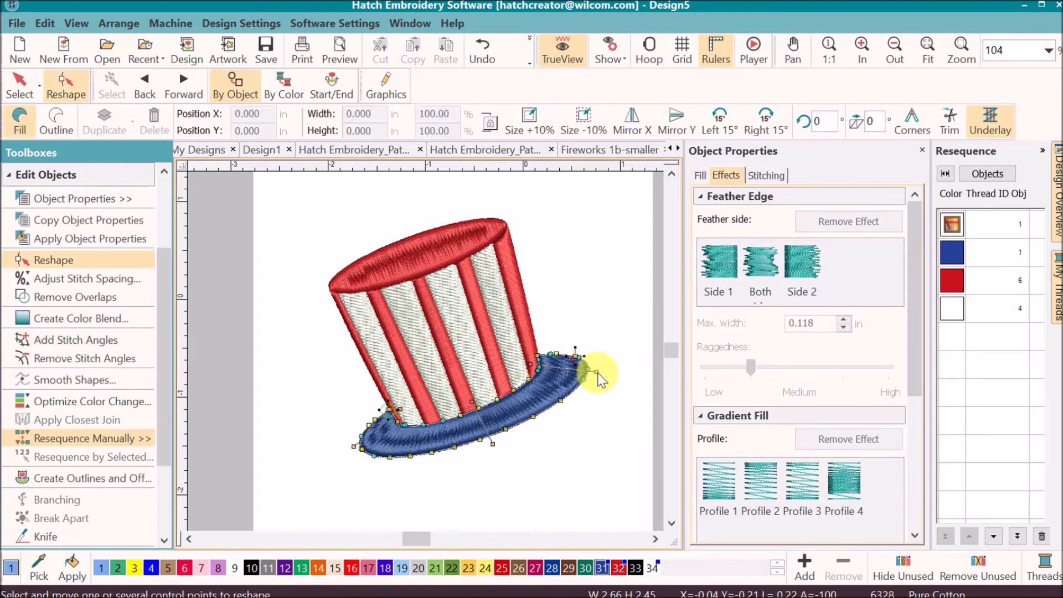
key(Escape)
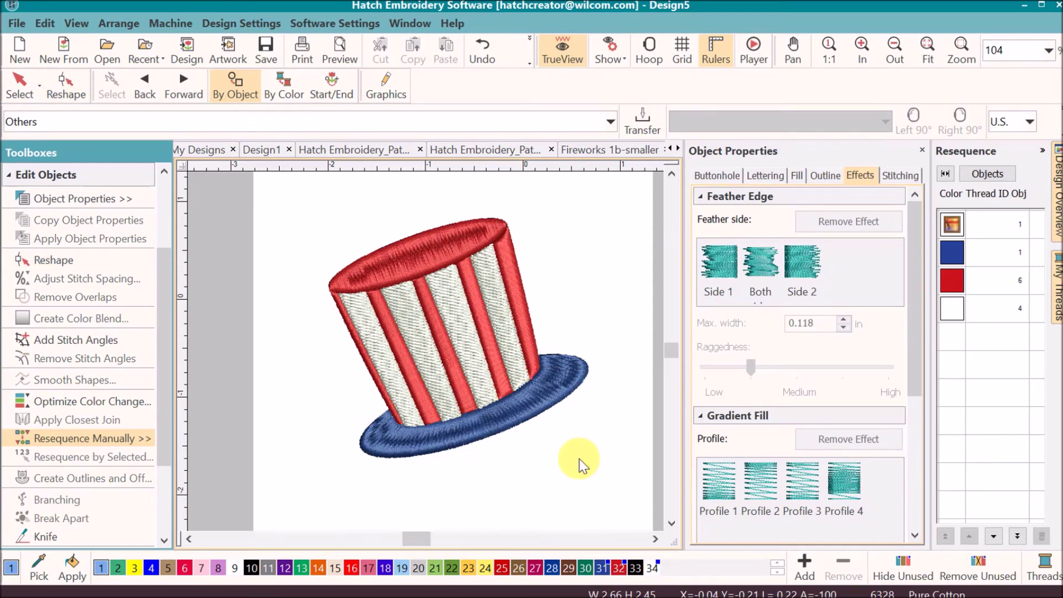
Resequence the thread colors so that white stitches first, red second and blue last.
click(920, 151)
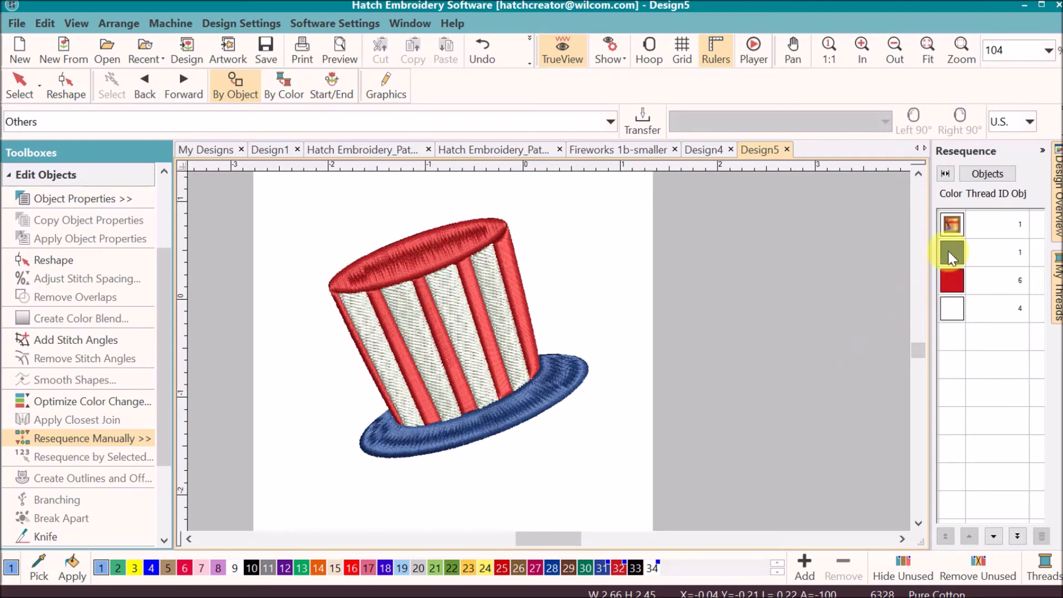
drag(952, 257, 960, 339)
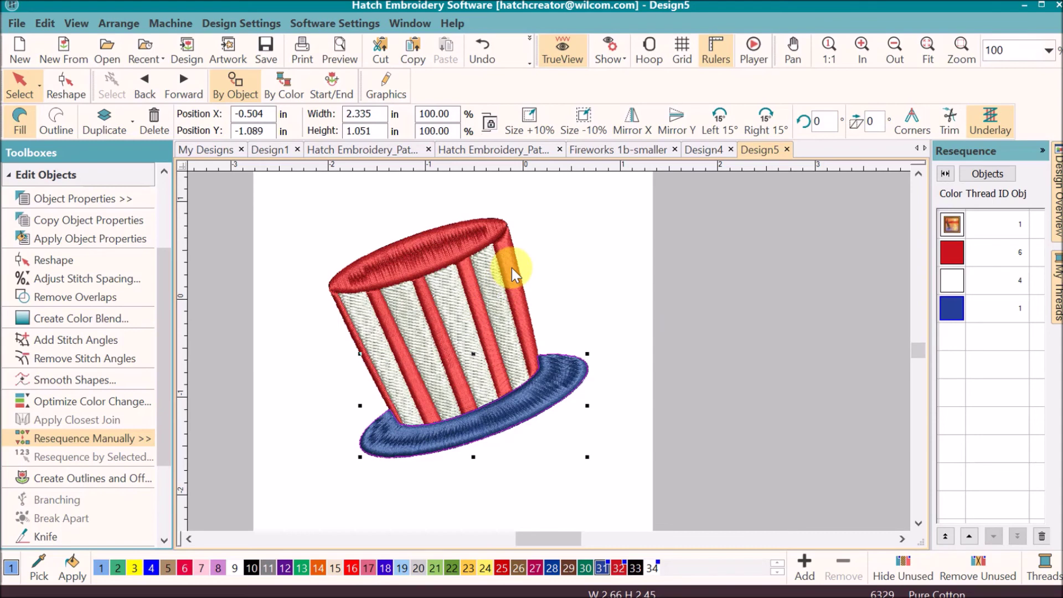
click(953, 252)
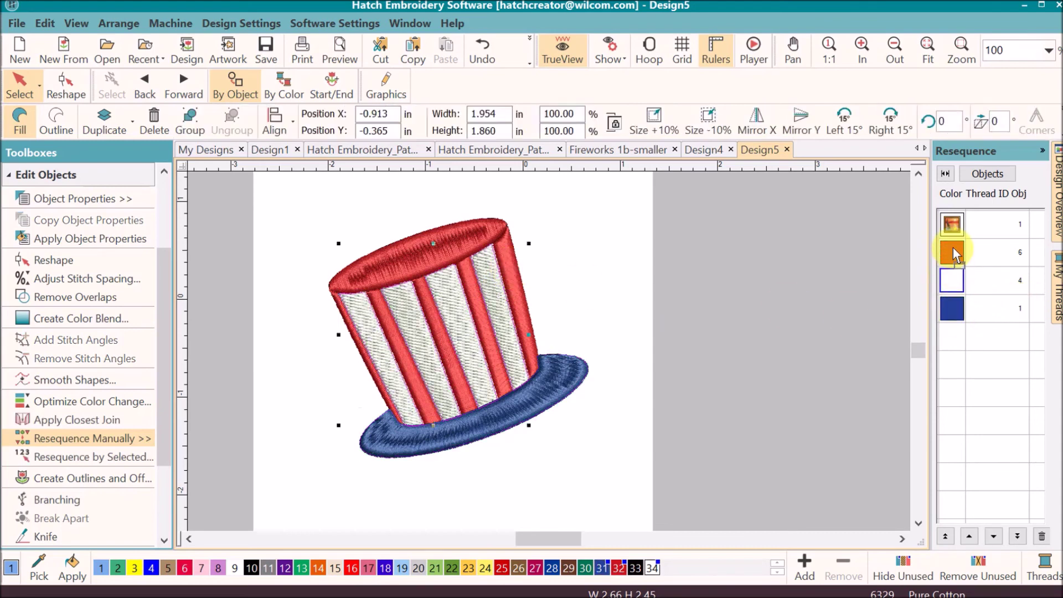
drag(953, 250, 953, 265)
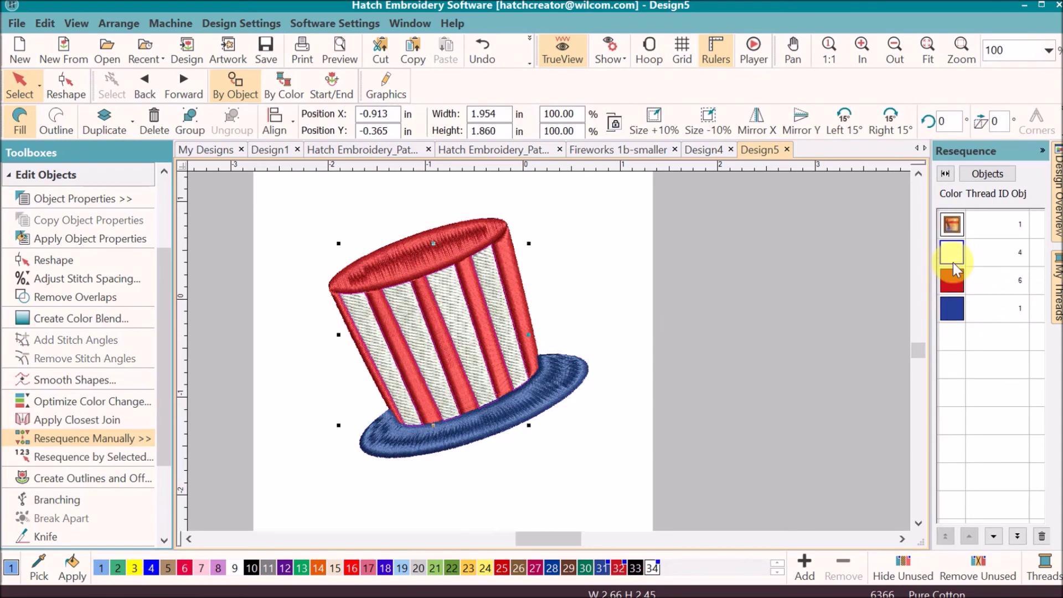
click(954, 310)
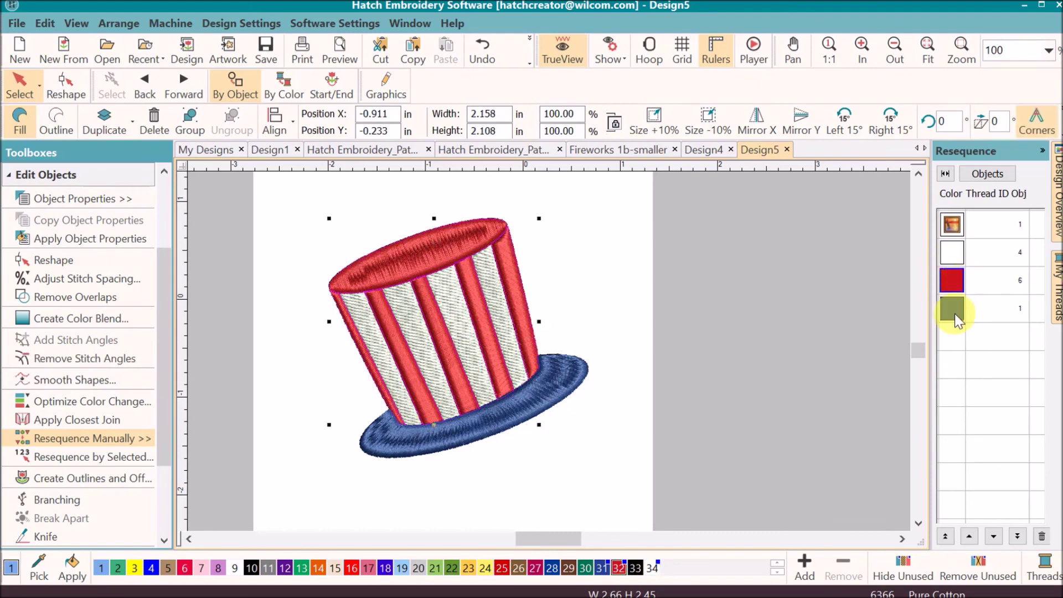
click(821, 345)
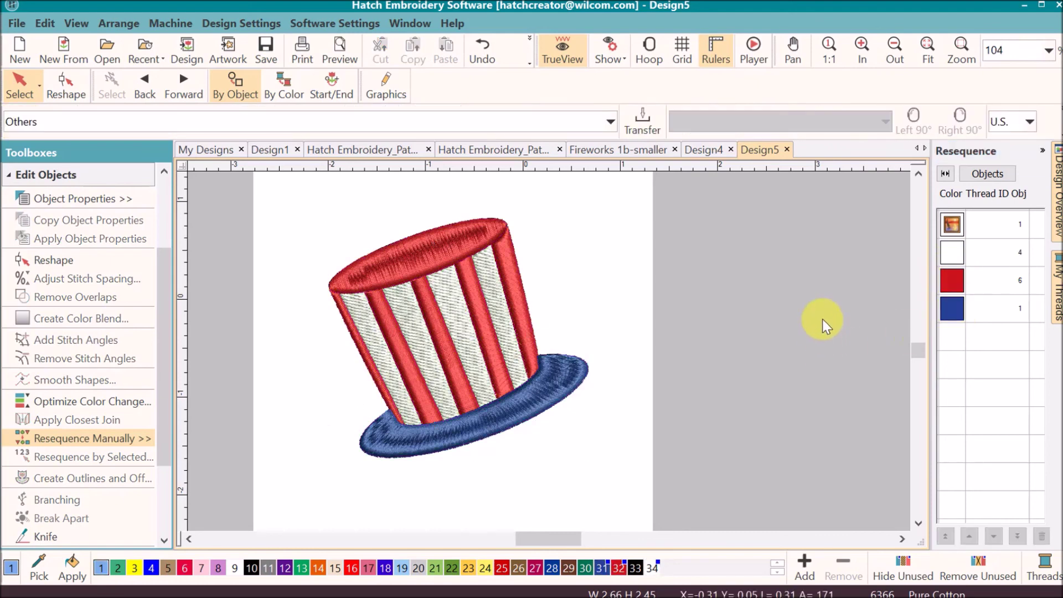
Save the design under the new name Hat 1.
click(13, 24)
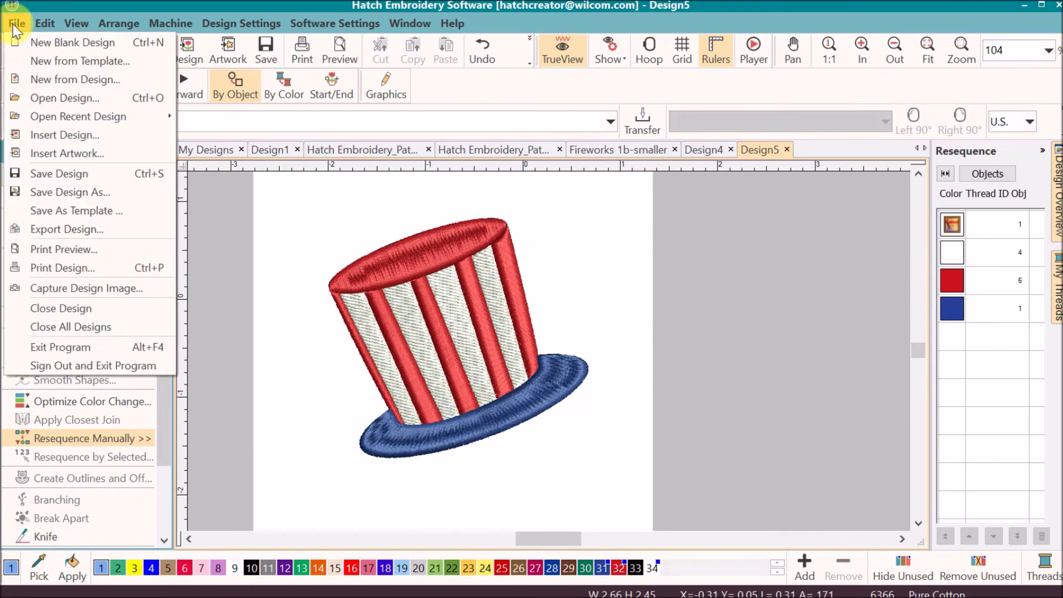
click(45, 193)
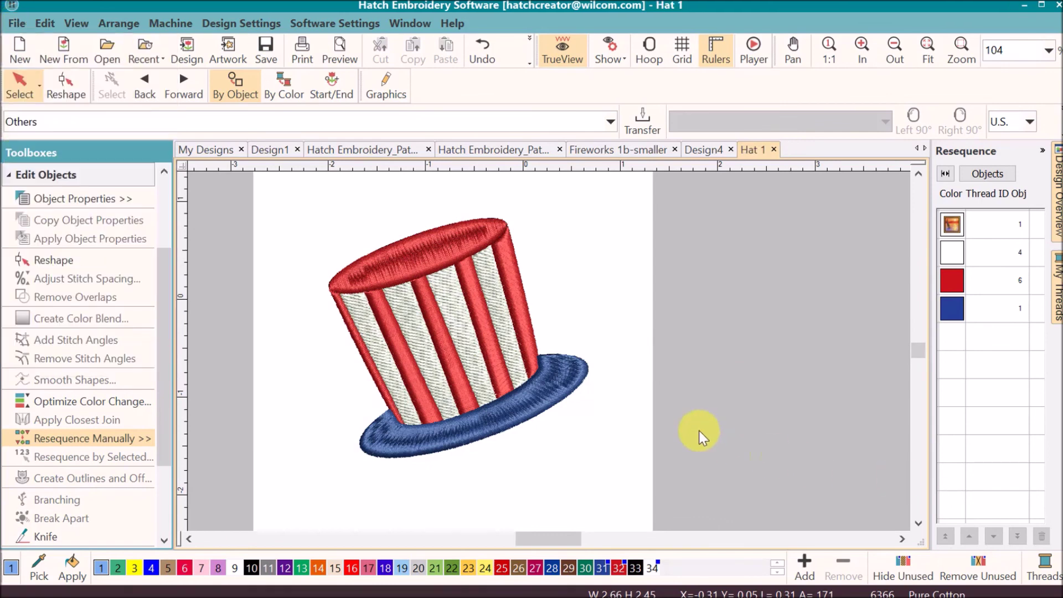